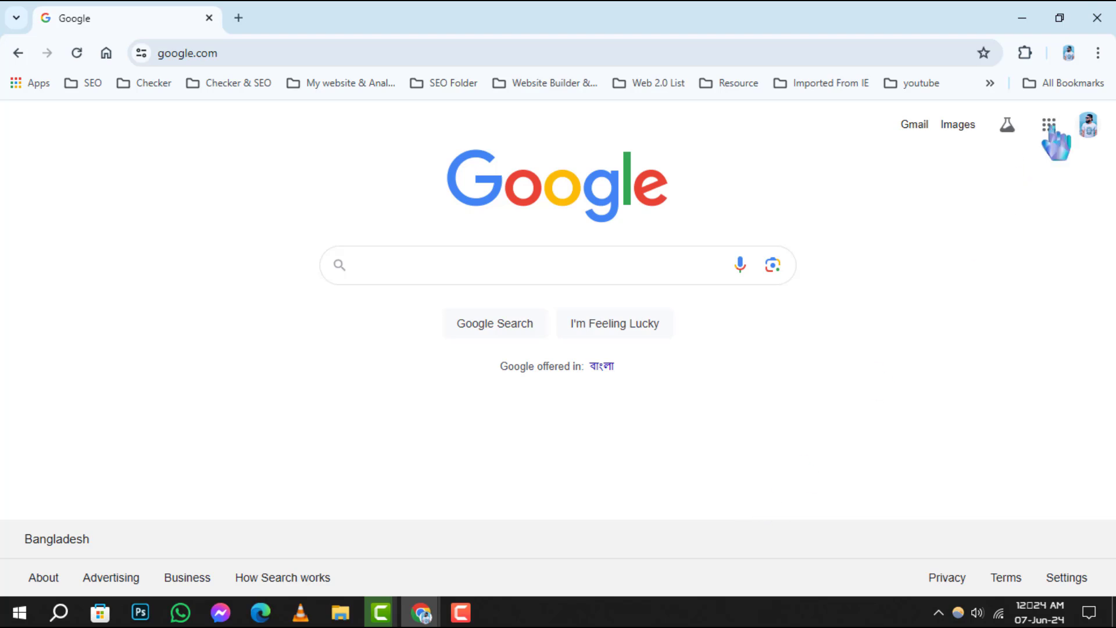
Step: Open Manage Extensions from the Chrome menu in a new tab
click(1098, 53)
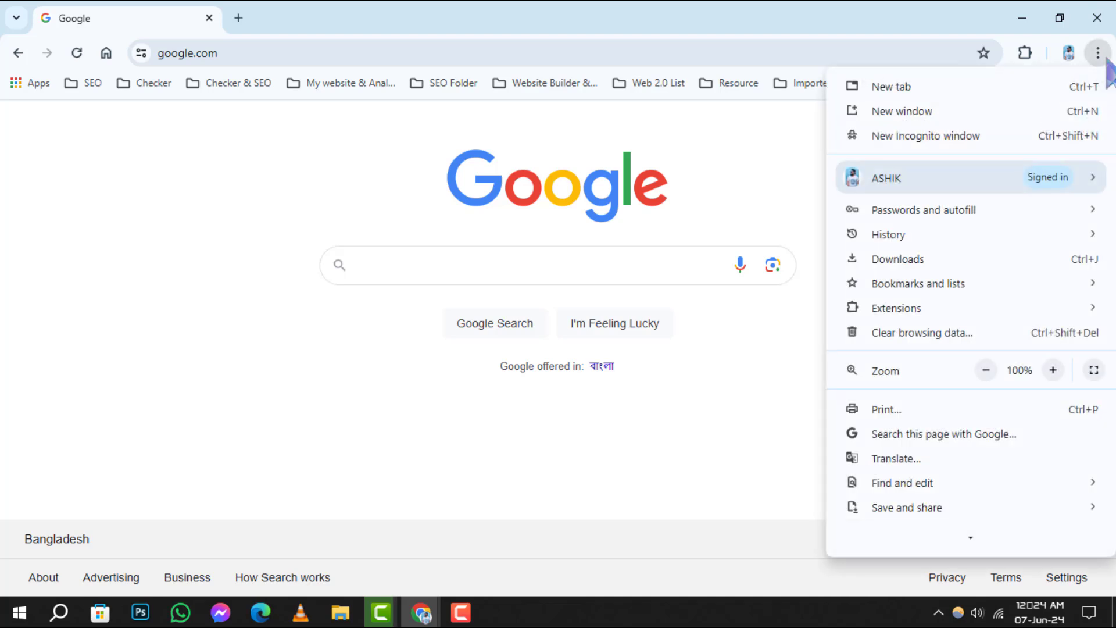
scroll(1060, 231, down, 1)
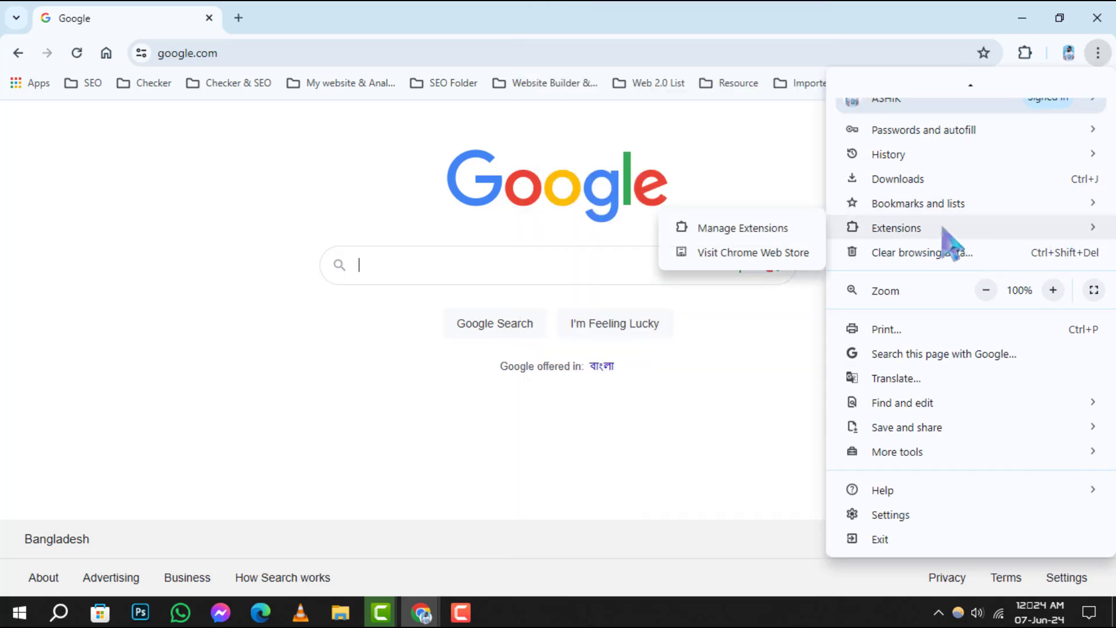
click(750, 228)
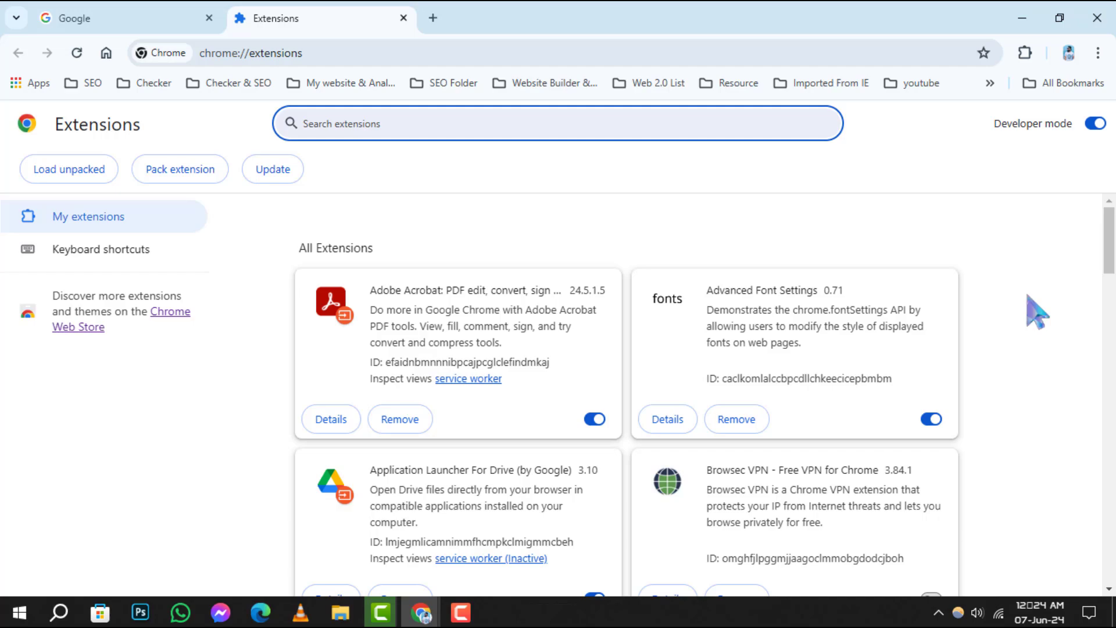
scroll(1037, 311, down, 5)
scroll(925, 367, down, 5)
scroll(924, 366, down, 5)
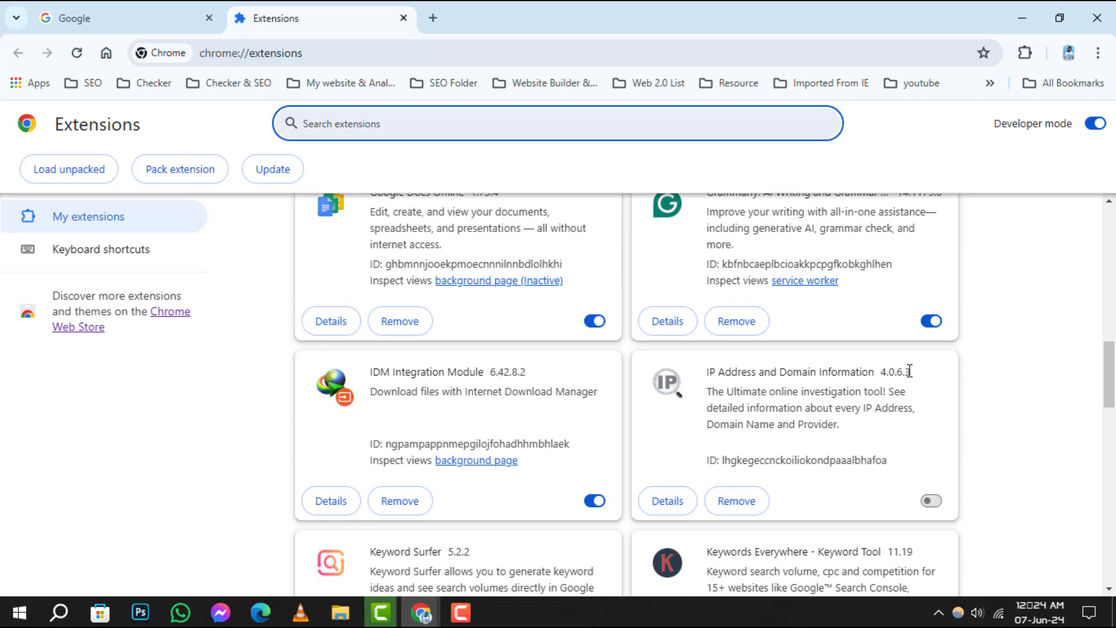
scroll(931, 389, down, 5)
scroll(931, 390, down, 5)
scroll(932, 390, up, 5)
scroll(932, 389, up, 5)
scroll(932, 389, up, 5)
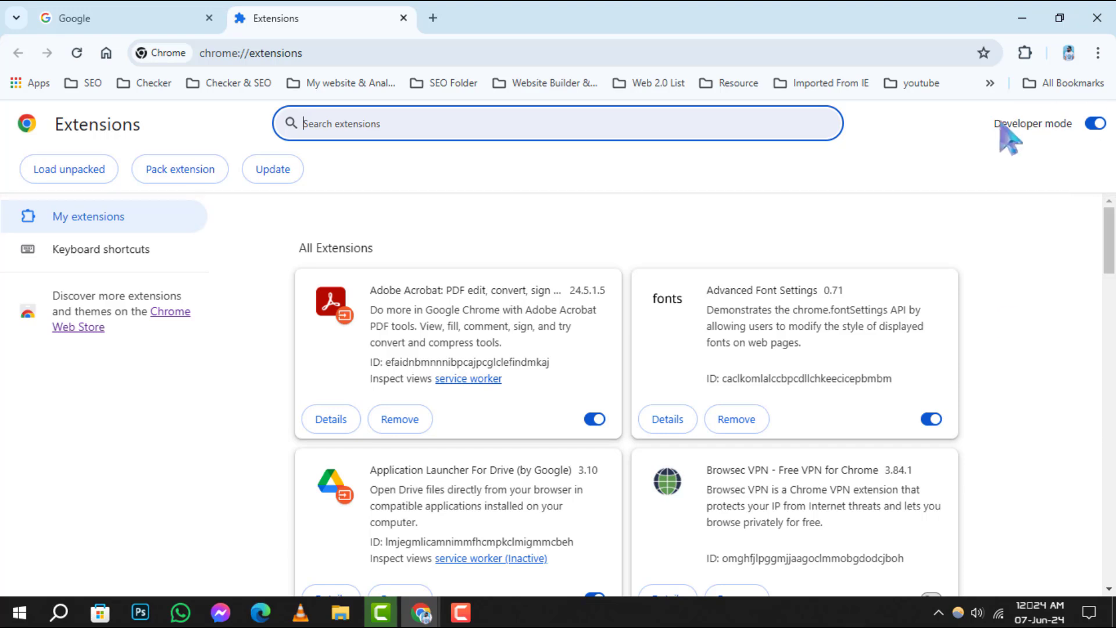
Step: Toggle Developer mode on chrome://extensions, leaving it switched off
drag(995, 123, 1071, 124)
click(1066, 128)
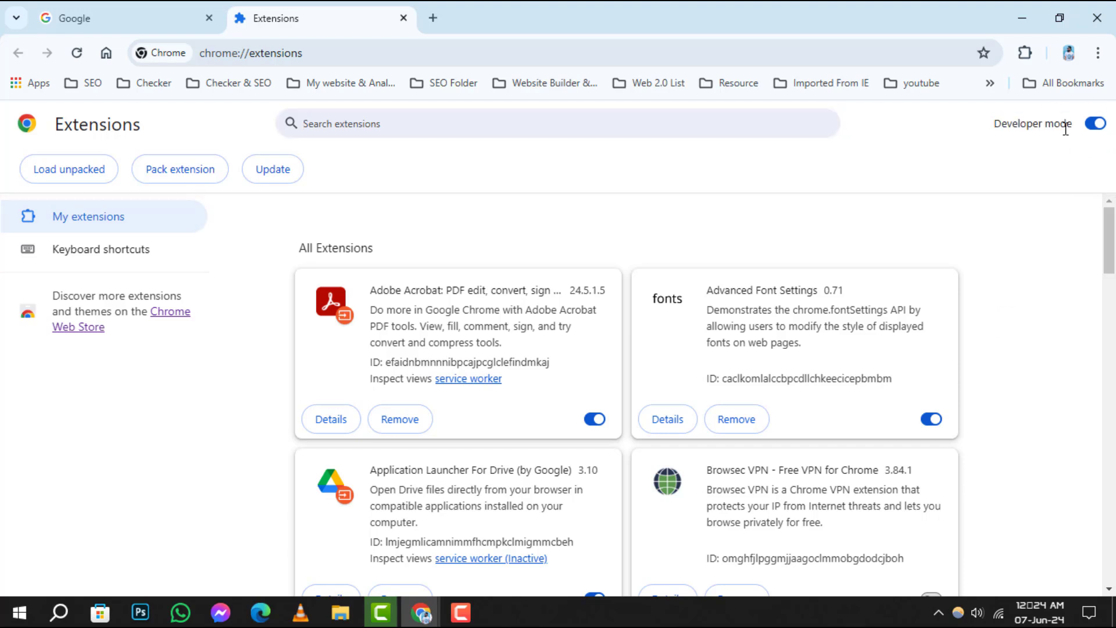
click(1098, 124)
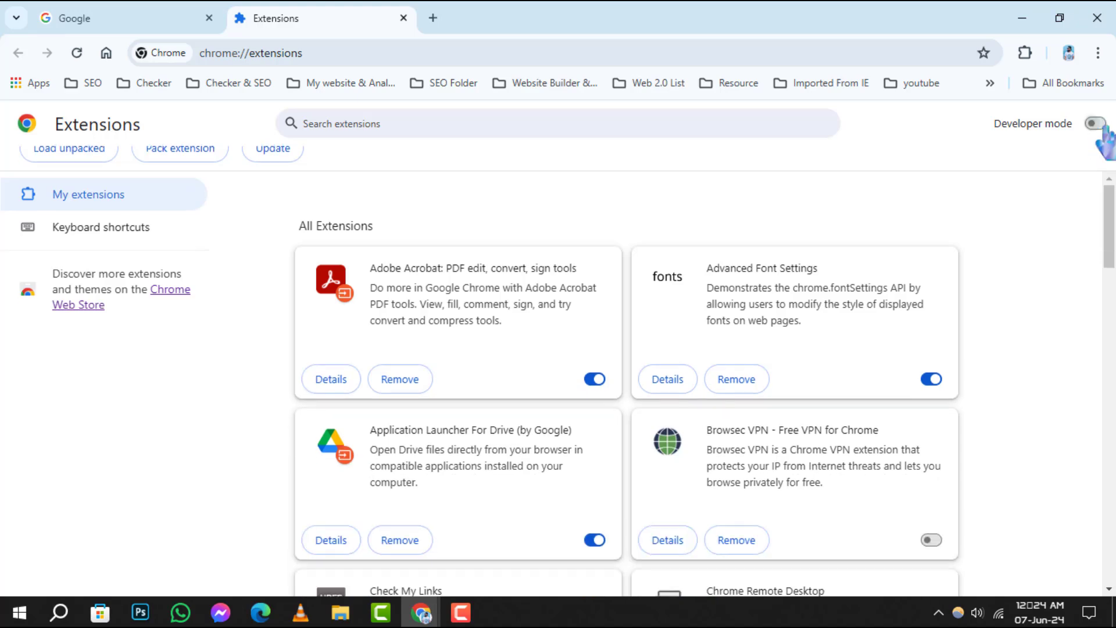
click(1097, 124)
click(1097, 124)
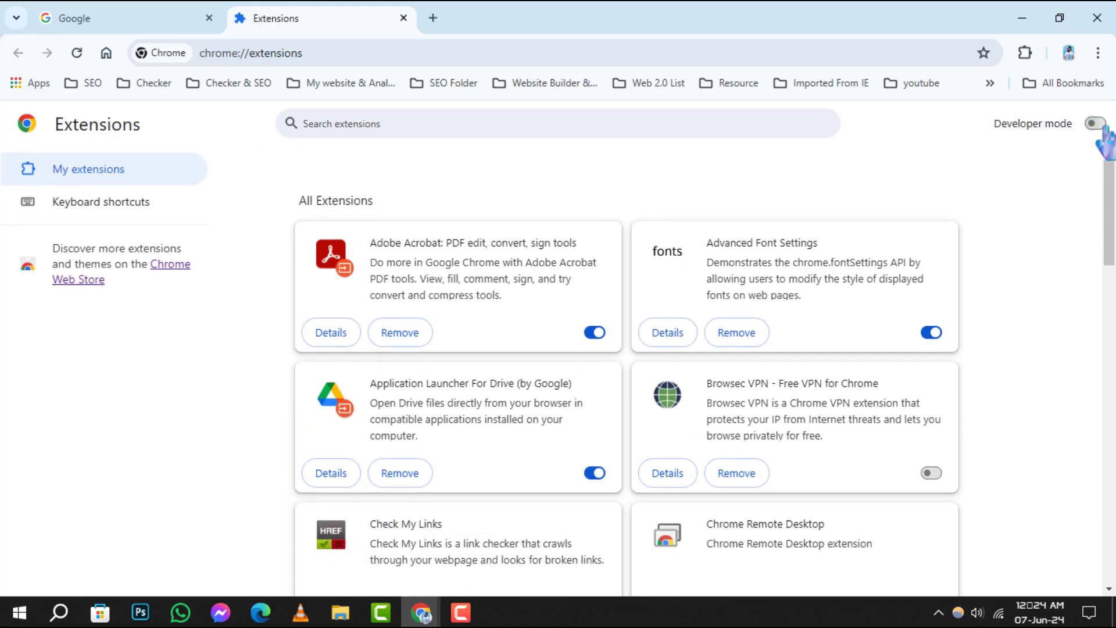
click(1097, 124)
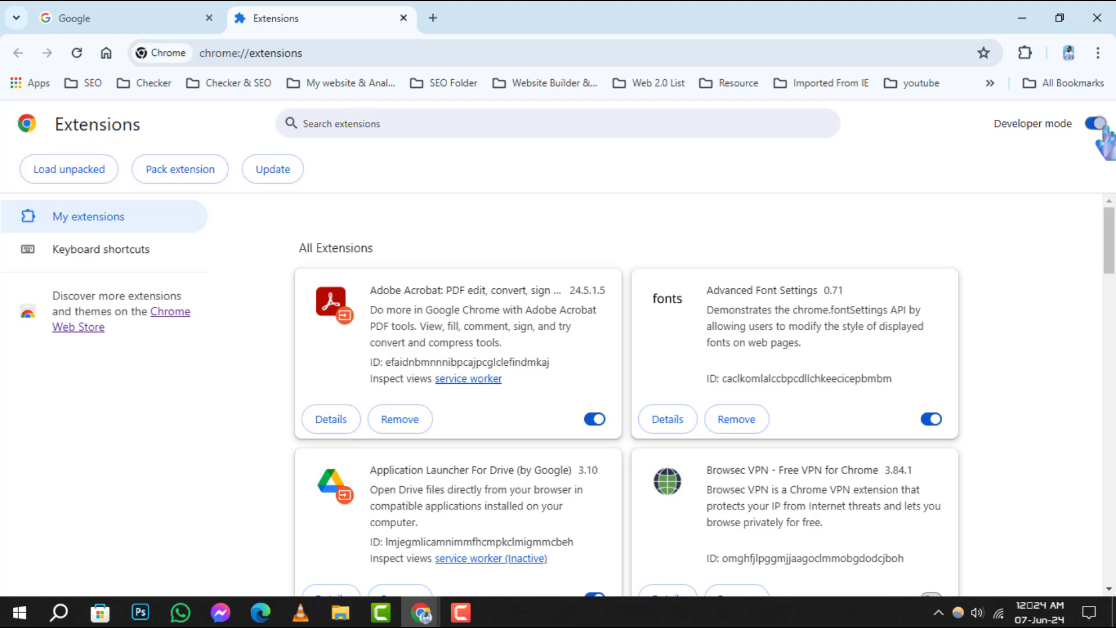
click(1098, 124)
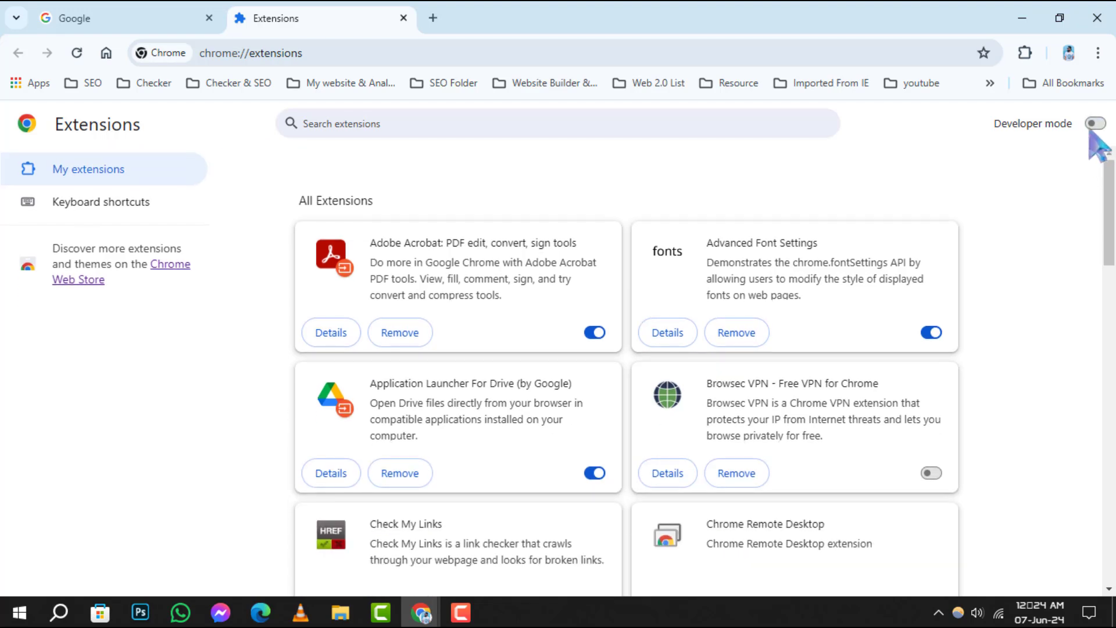